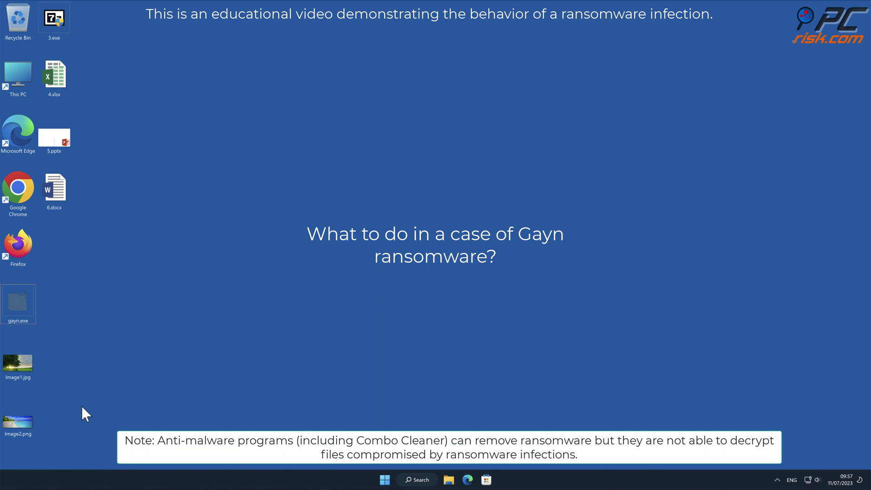
# View the Image2.png beach picture, then run gayn.exe as administrator, approving the UAC prompt
pyautogui.doubleClick(18, 422)
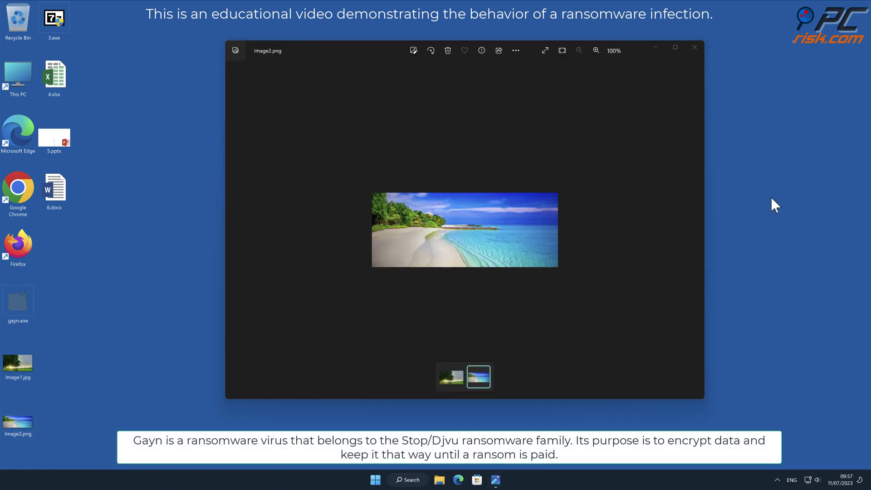
pyautogui.click(695, 51)
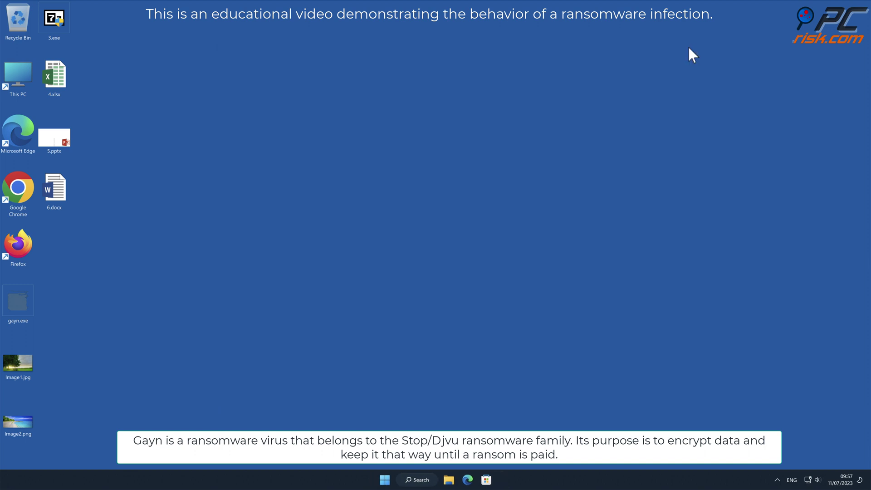
pyautogui.rightClick(29, 303)
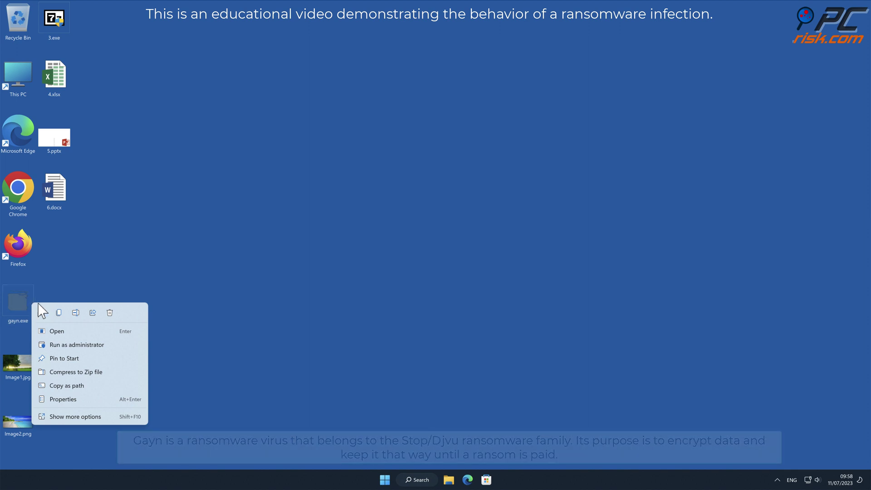
pyautogui.click(113, 350)
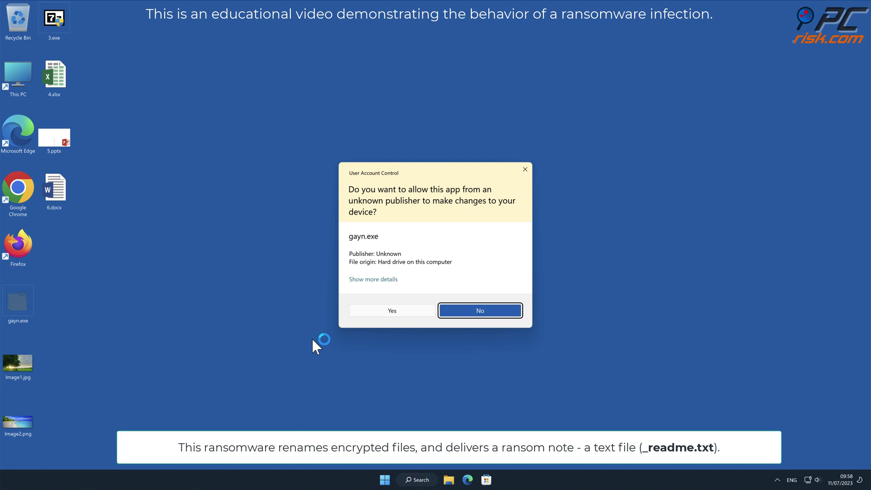
pyautogui.click(392, 310)
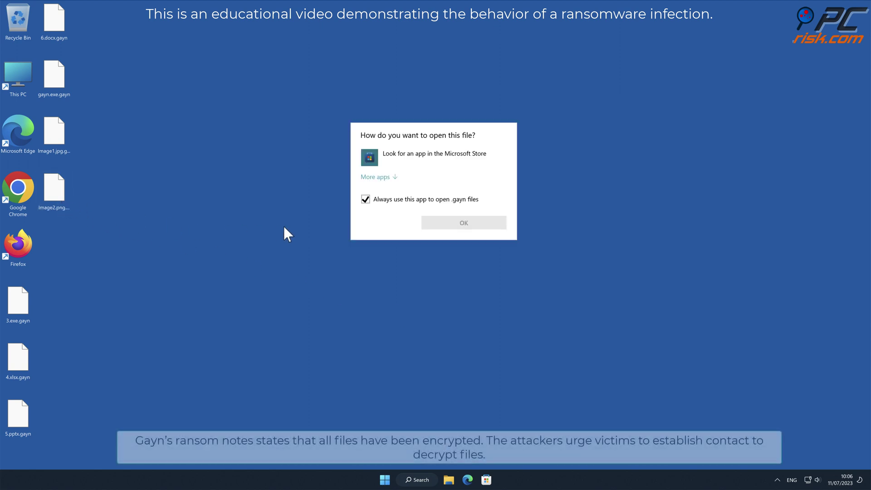
# Dismiss the open-with prompt for Image2.png.gayn, then select and deselect an encrypted desktop file
pyautogui.click(287, 226)
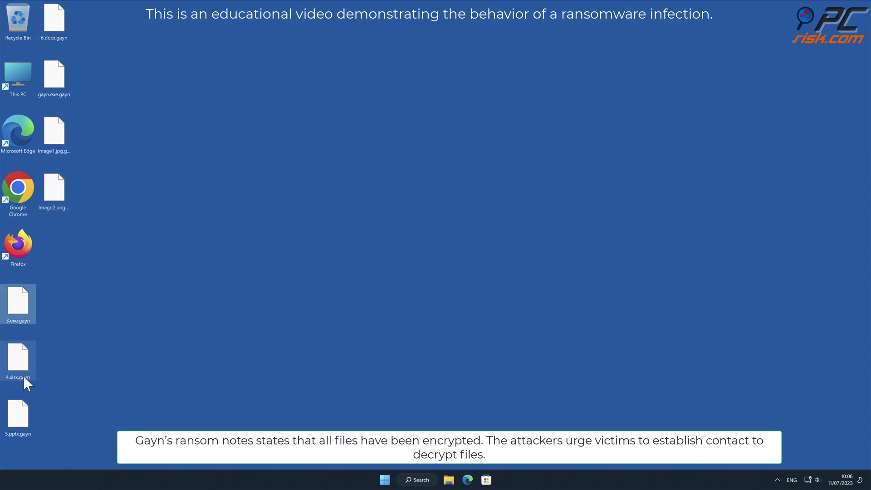
pyautogui.click(64, 203)
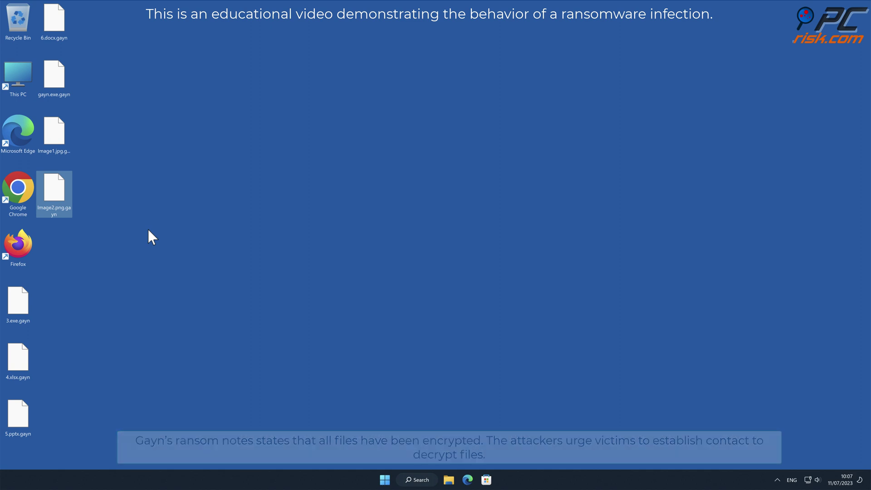
pyautogui.click(147, 230)
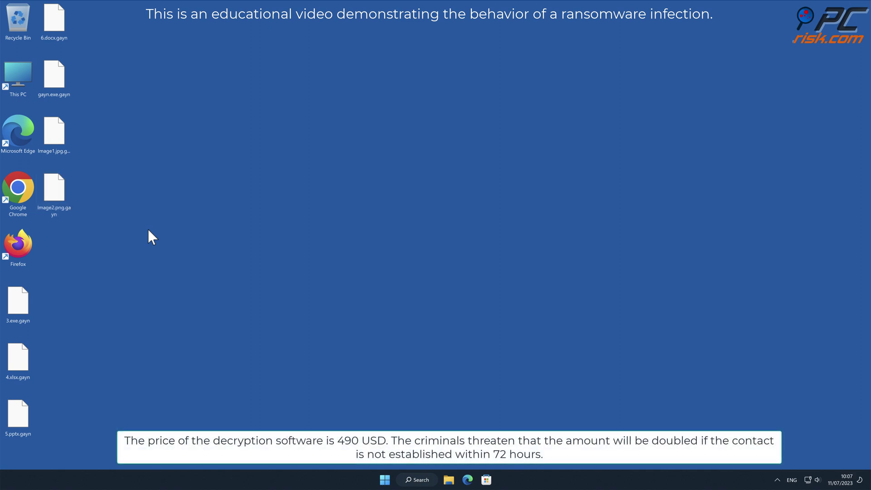
# Browse File Explorer to C:\Users\user and open the _readme.txt ransom note
pyautogui.click(449, 480)
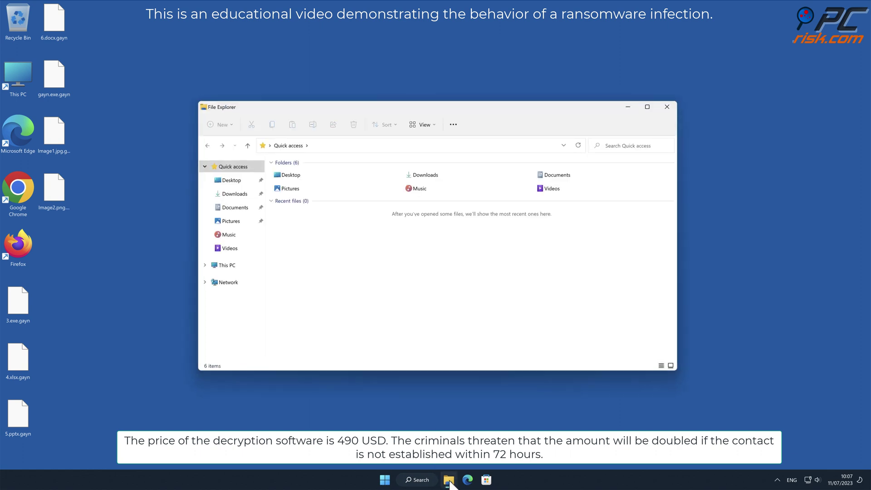
pyautogui.click(249, 267)
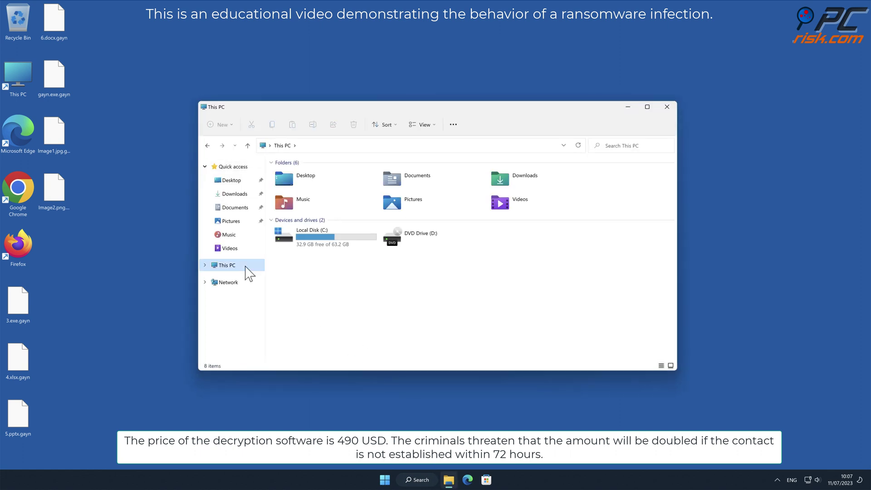
pyautogui.doubleClick(313, 237)
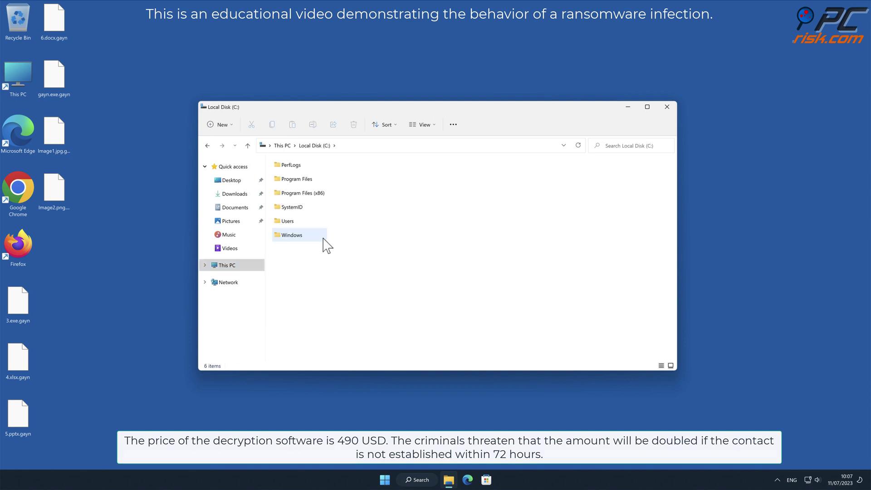
pyautogui.doubleClick(299, 221)
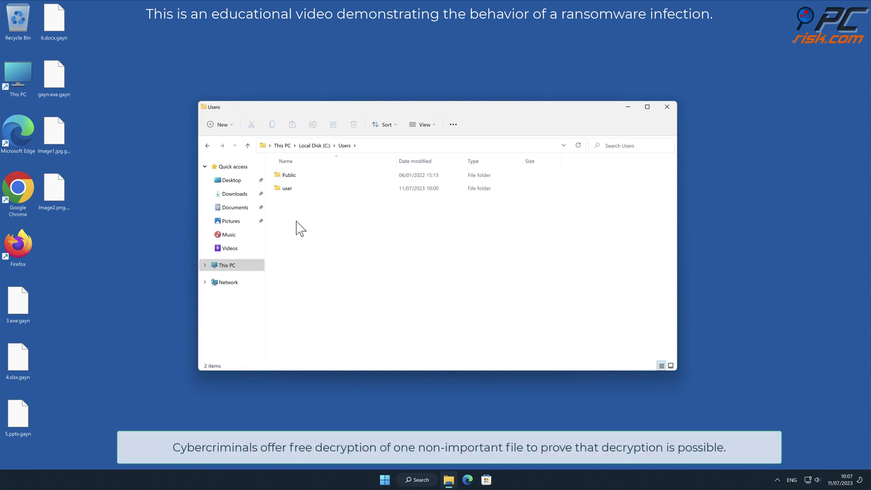
pyautogui.doubleClick(290, 188)
pyautogui.click(293, 187)
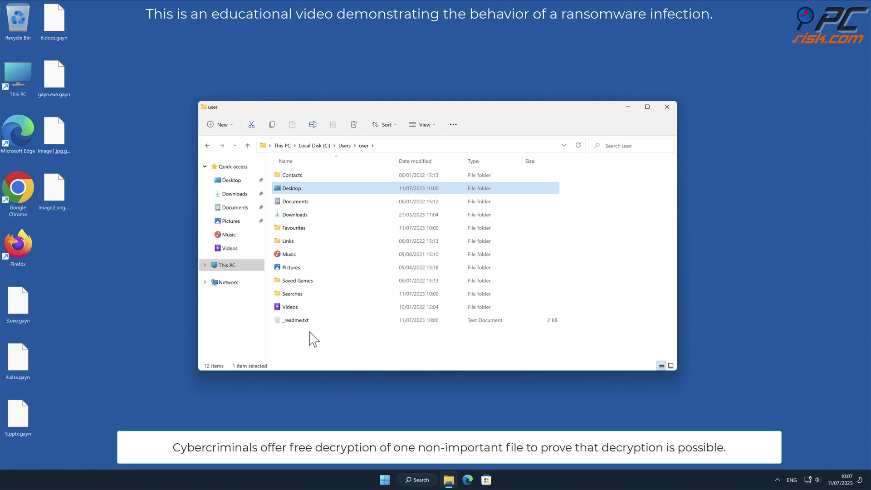
pyautogui.click(318, 347)
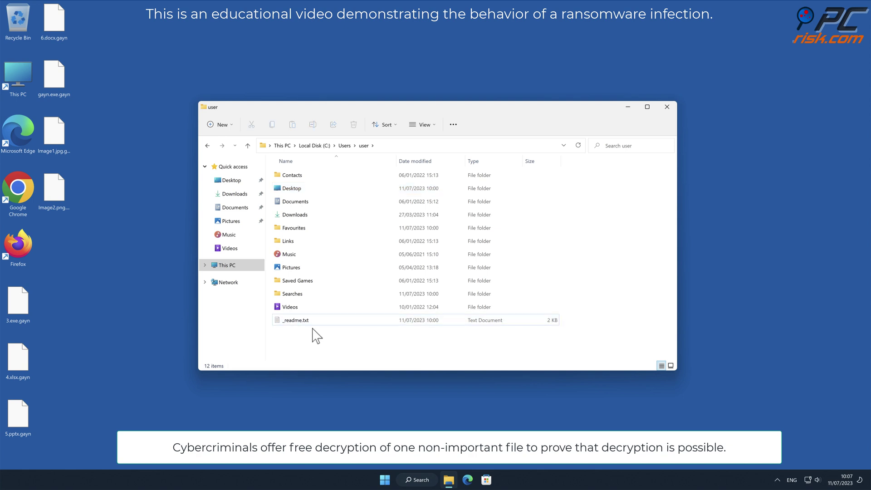
pyautogui.doubleClick(299, 320)
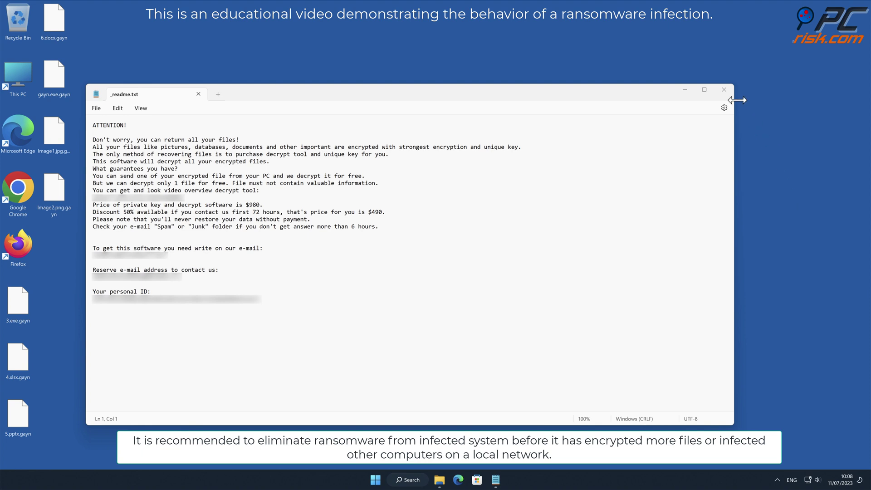
# Close the Notepad ransom note and the File Explorer window
pyautogui.click(724, 90)
pyautogui.click(667, 107)
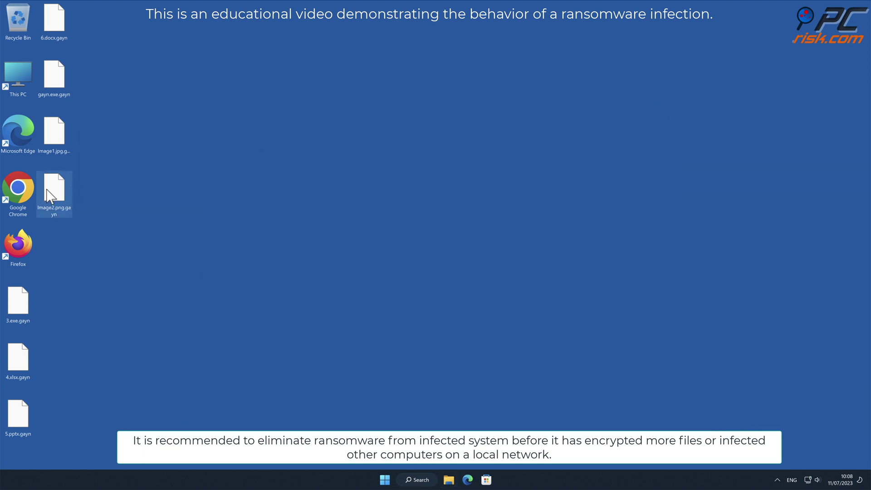
pyautogui.doubleClick(18, 189)
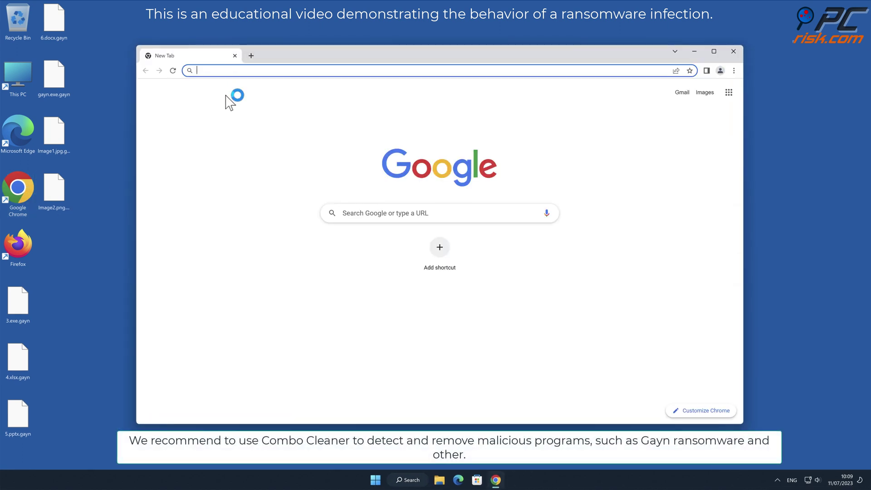
pyautogui.write('www.combocle')
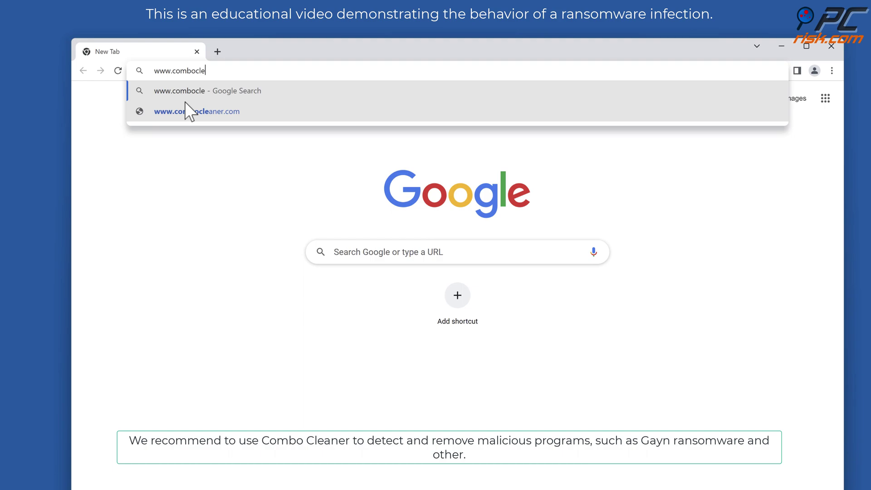
pyautogui.write('aner.co')
pyautogui.write('m')
pyautogui.press('Return')
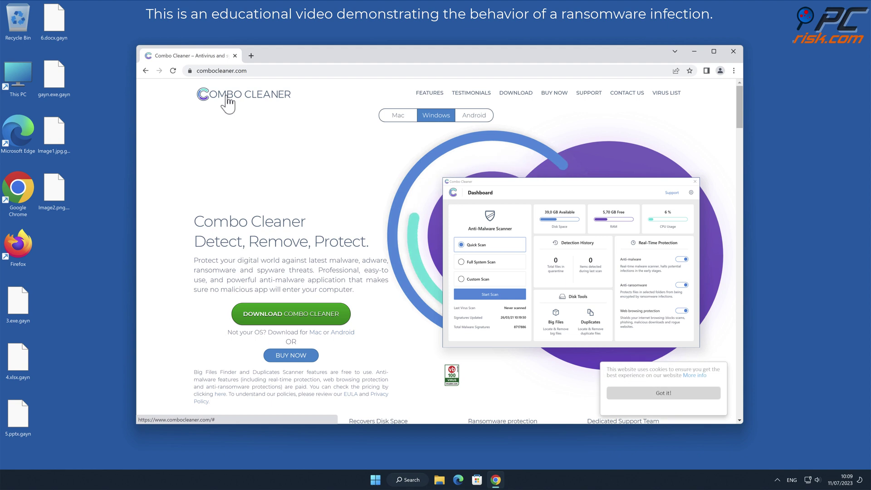
pyautogui.click(340, 317)
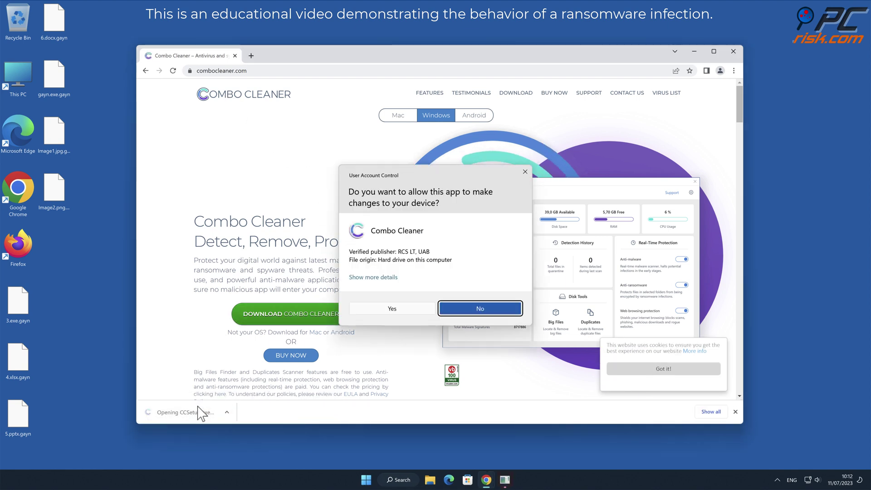
# Approve the UAC prompt and finish the InstallShield Wizard with Combo Cleaner set to launch
pyautogui.click(406, 314)
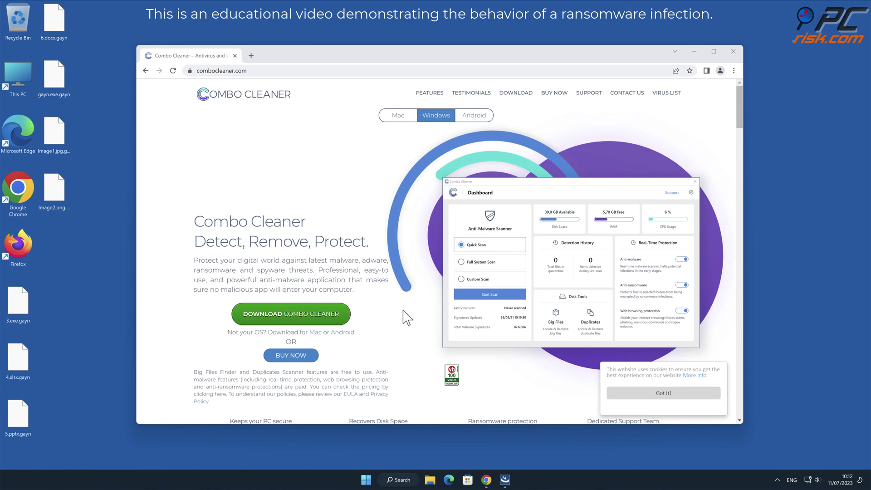
pyautogui.click(485, 340)
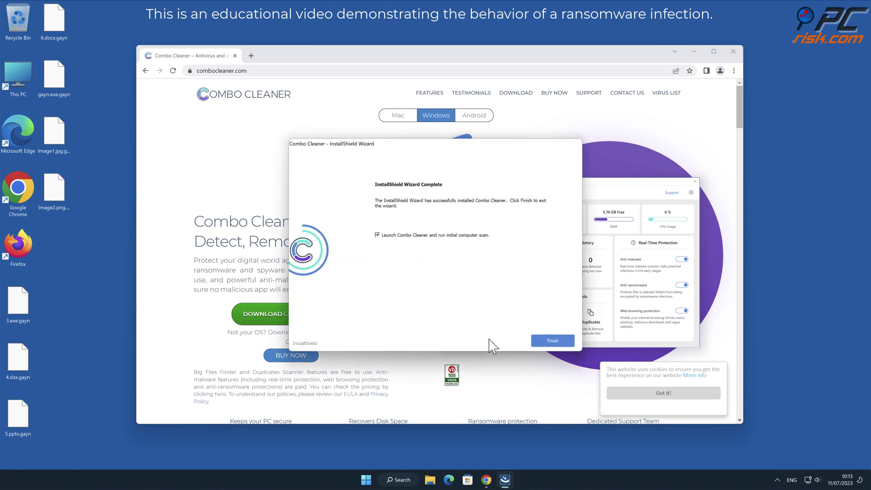
pyautogui.click(556, 338)
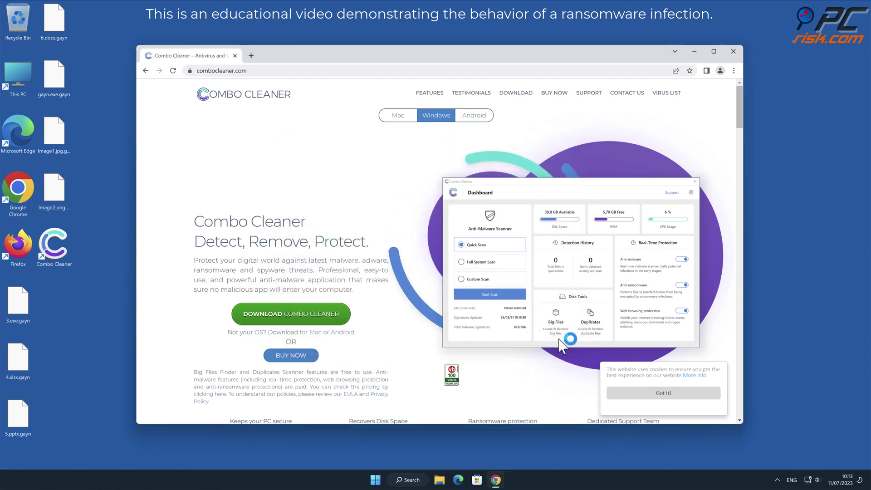
# Close Chrome, activate Combo Cleaner with a license key, and quarantine both Razy threats
pyautogui.click(735, 52)
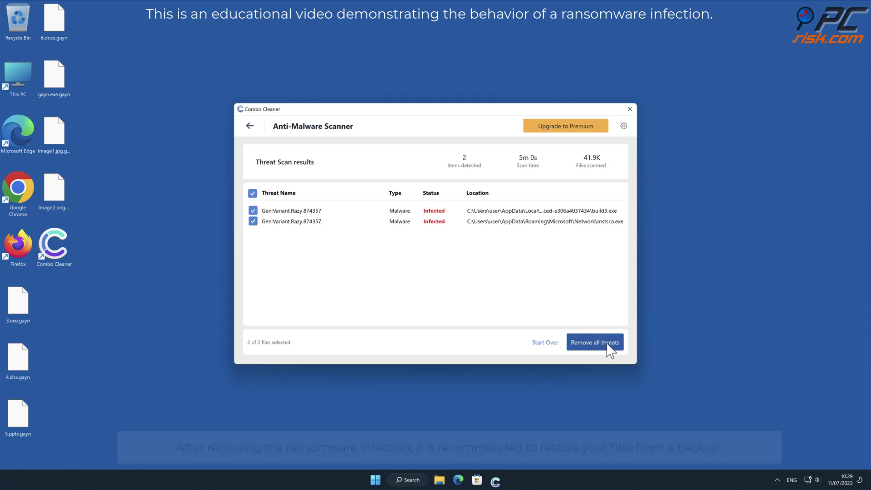
pyautogui.click(607, 345)
pyautogui.click(334, 329)
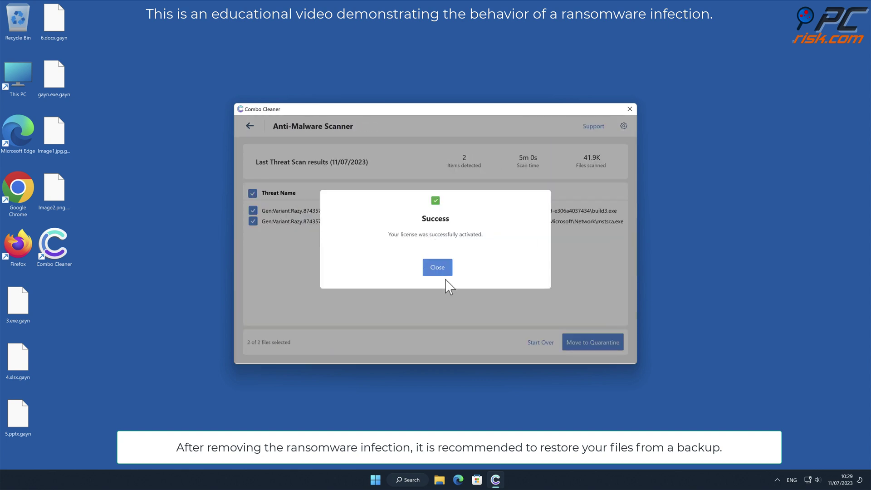
pyautogui.click(437, 267)
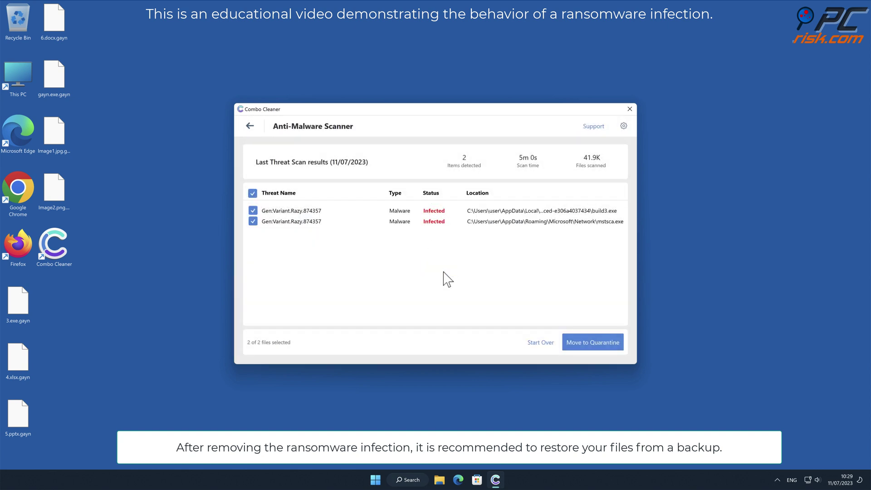
pyautogui.click(584, 343)
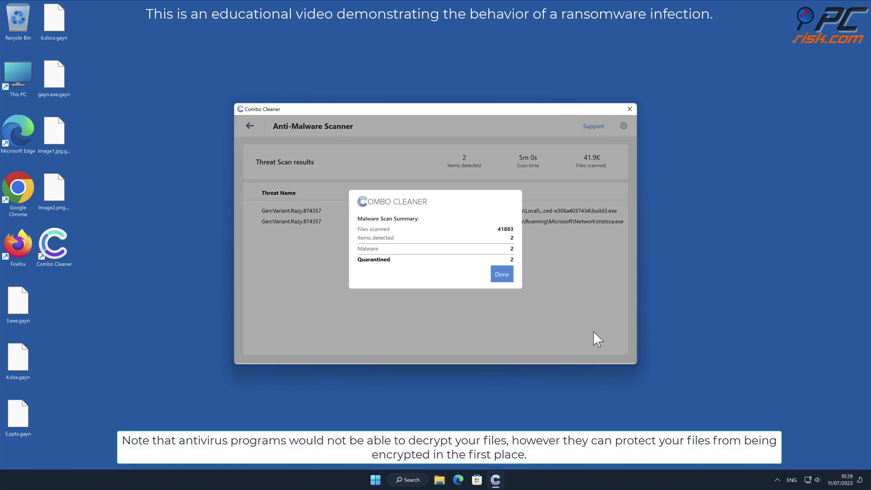
pyautogui.click(501, 274)
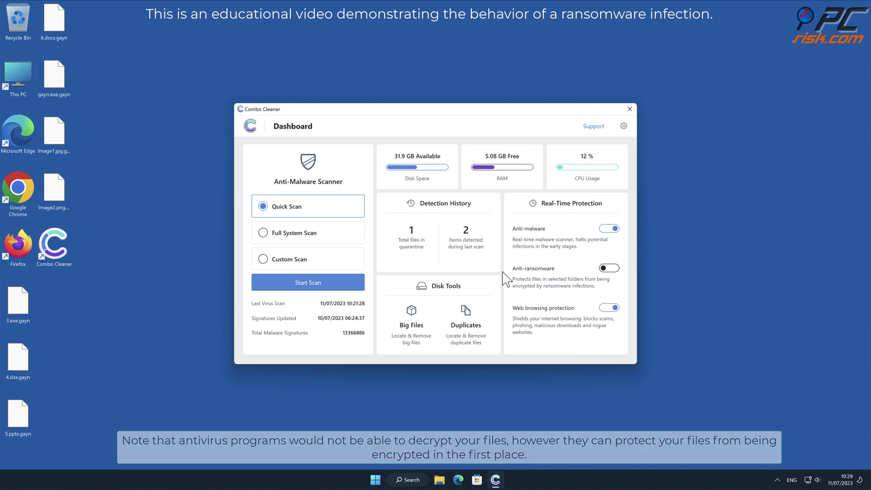
# Turn on anti-ransomware, protect C:\Users\user\Desktop, then close Combo Cleaner
pyautogui.click(609, 269)
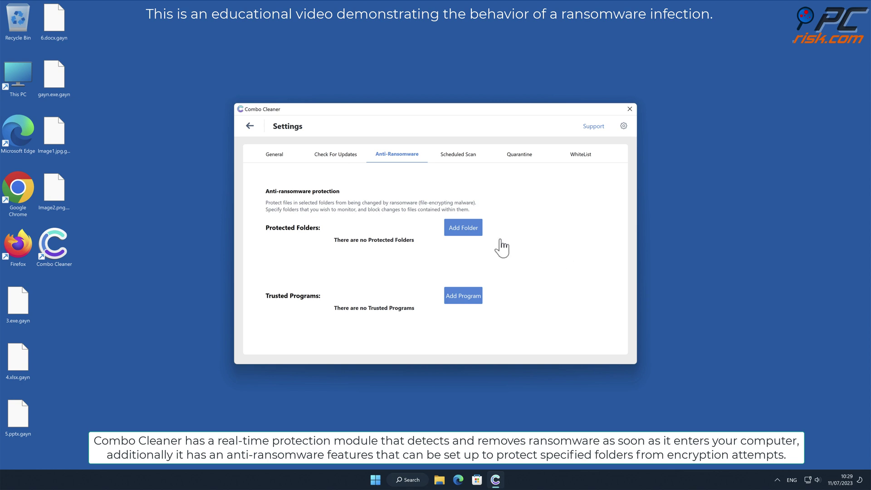
pyautogui.click(465, 228)
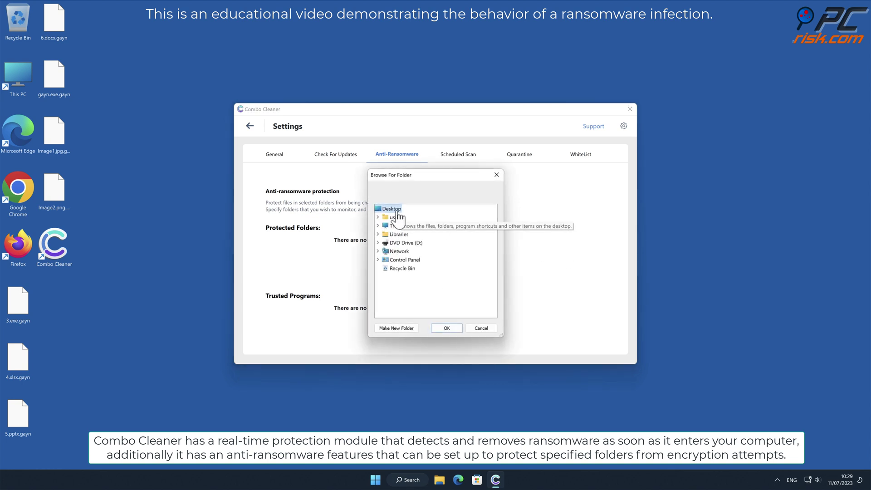
pyautogui.click(446, 327)
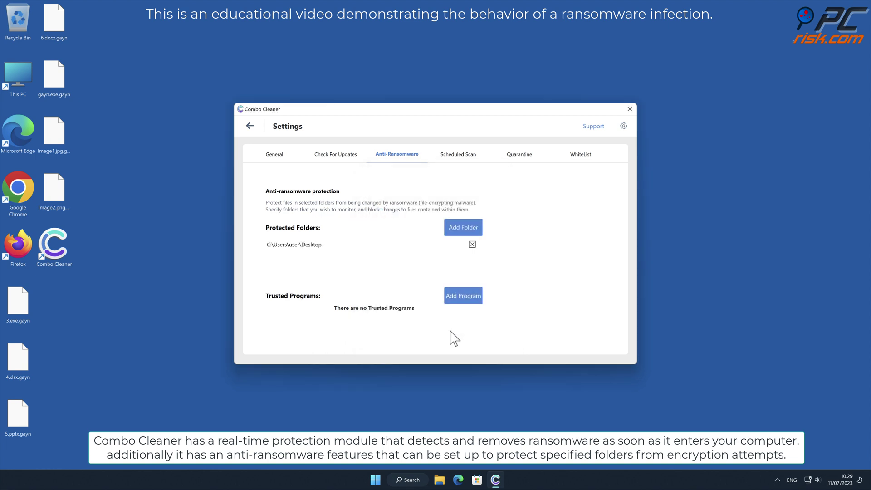
pyautogui.click(249, 126)
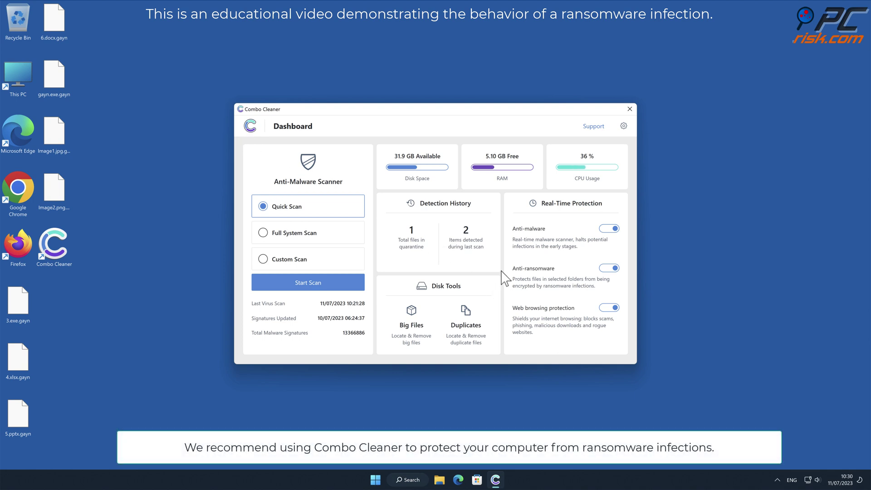
pyautogui.click(629, 109)
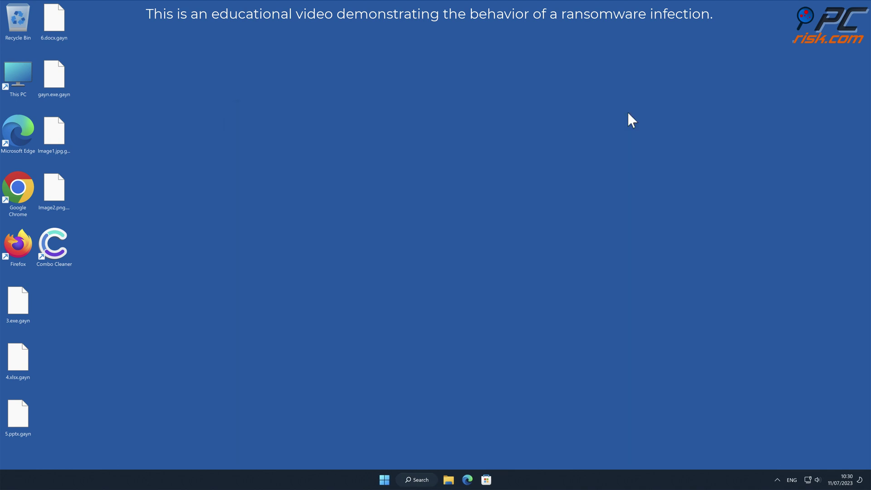